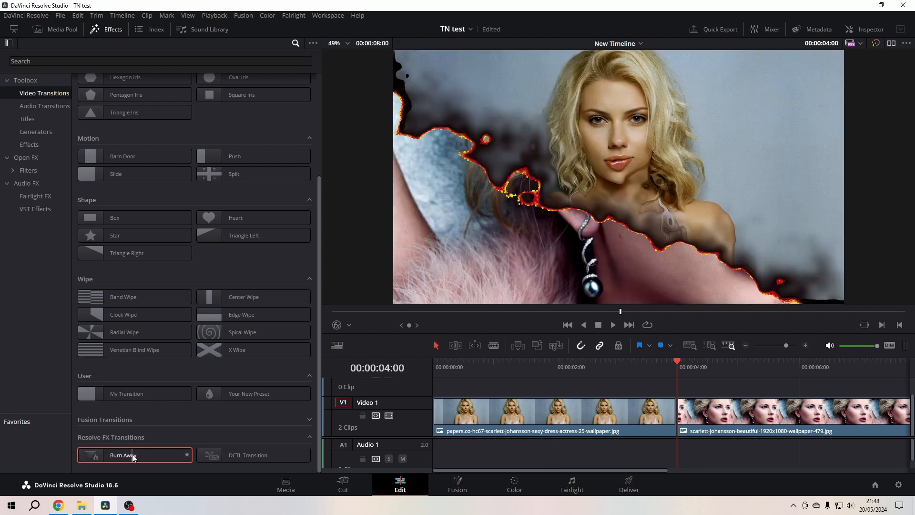
Apply the Burn Away transition to the cut between the two Video 1 clips and show its settings in the Inspector
{"action": "mouse_move", "coordinate": [133, 457]}
{"action": "left_mouse_down"}
{"action": "mouse_move", "coordinate": [757, 423]}
{"action": "mouse_move", "coordinate": [680, 412]}
{"action": "left_mouse_up"}
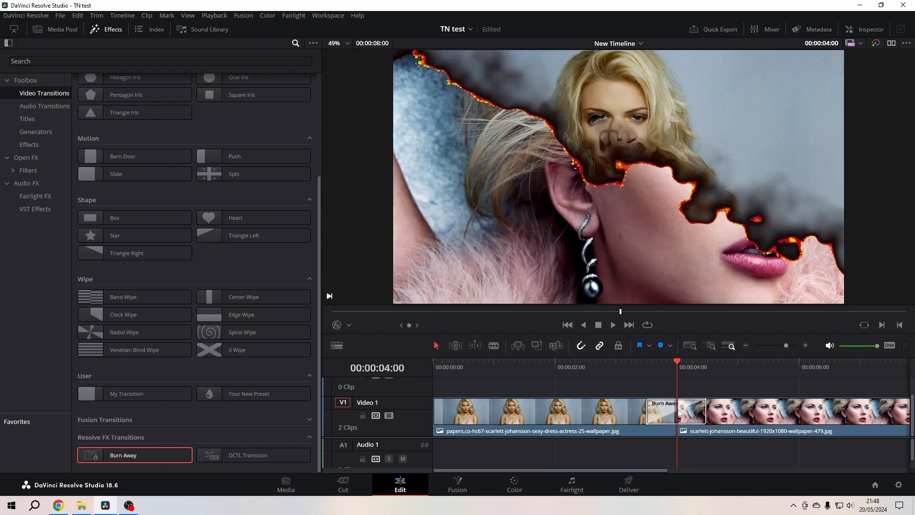
{"action": "left_click", "coordinate": [112, 30]}
{"action": "left_click", "coordinate": [371, 415]}
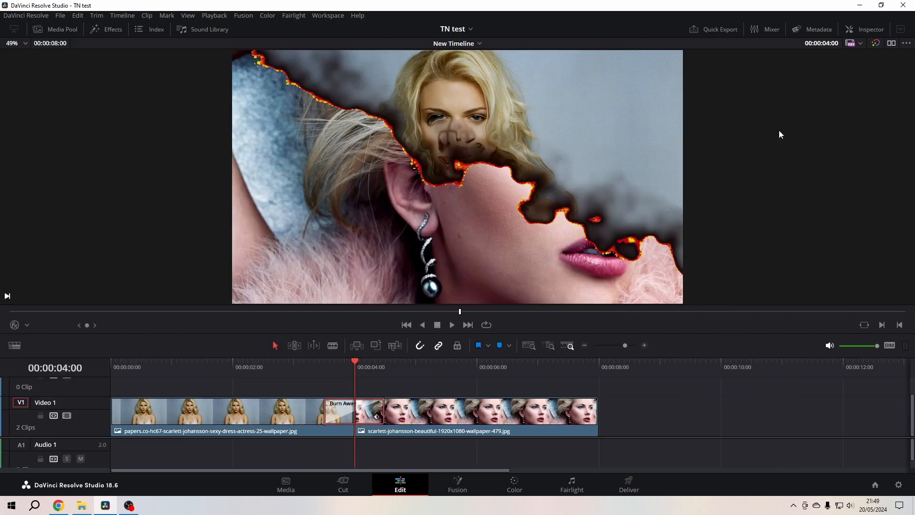
{"action": "left_click", "coordinate": [870, 29]}
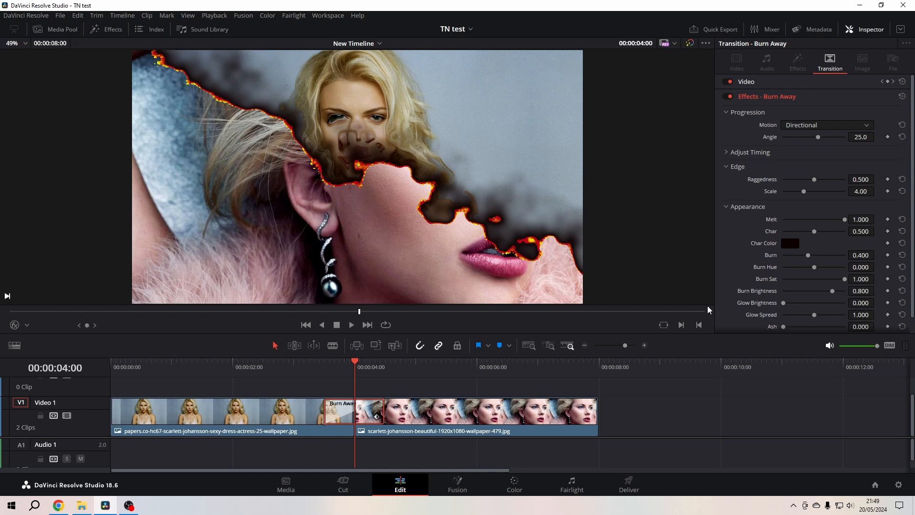
Lengthen the Burn Away transition so it starts at about 00:00:02:19, play it through and save the project
{"action": "left_click_drag", "start_coordinate": [325, 412], "coordinate": [282, 412]}
{"action": "left_click", "coordinate": [282, 367]}
{"action": "key", "text": "space"}
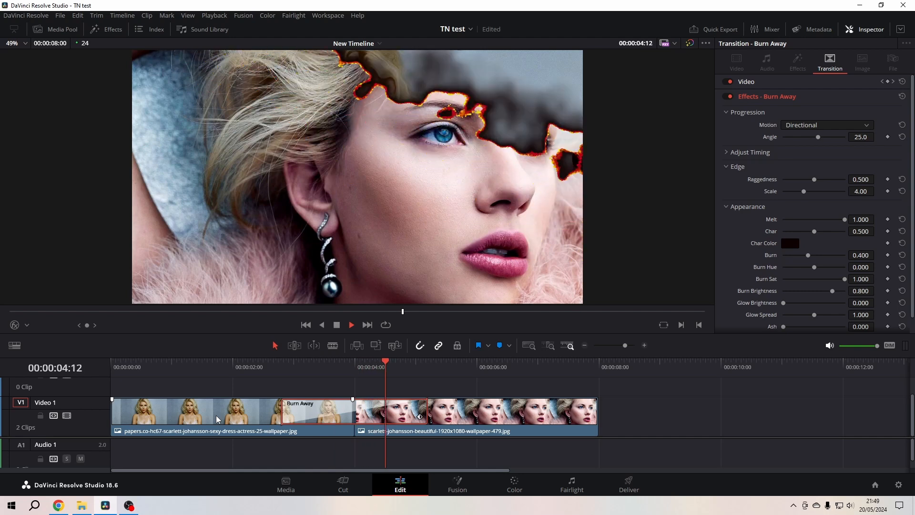
{"action": "key", "text": "space"}
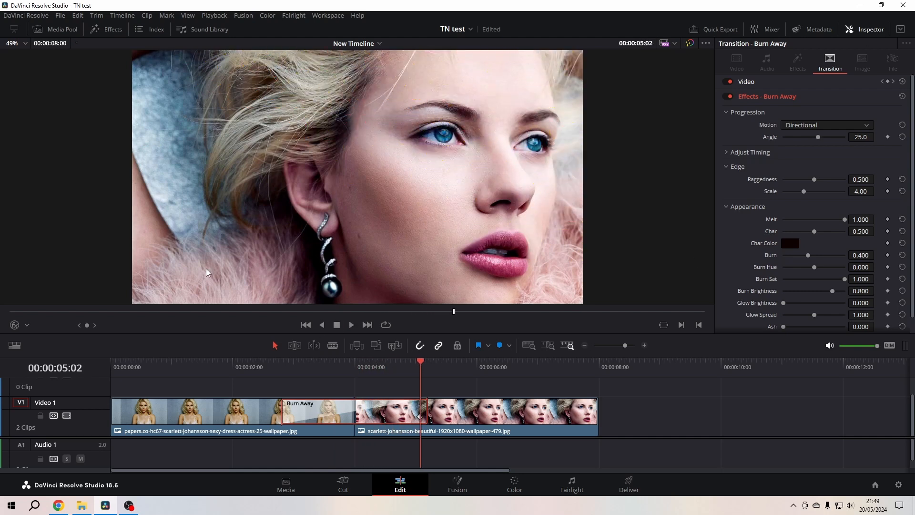
{"action": "key", "text": "ctrl+s"}
Show the Open FX Overlay in the viewer for the Burn Away transition
{"action": "left_click", "coordinate": [15, 327]}
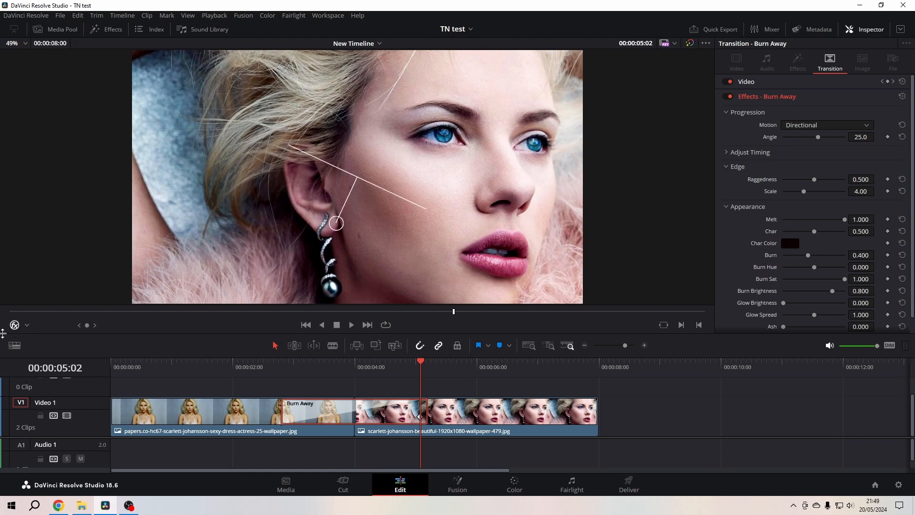
{"action": "left_click", "coordinate": [16, 326]}
{"action": "left_click", "coordinate": [15, 326]}
{"action": "left_click", "coordinate": [27, 325]}
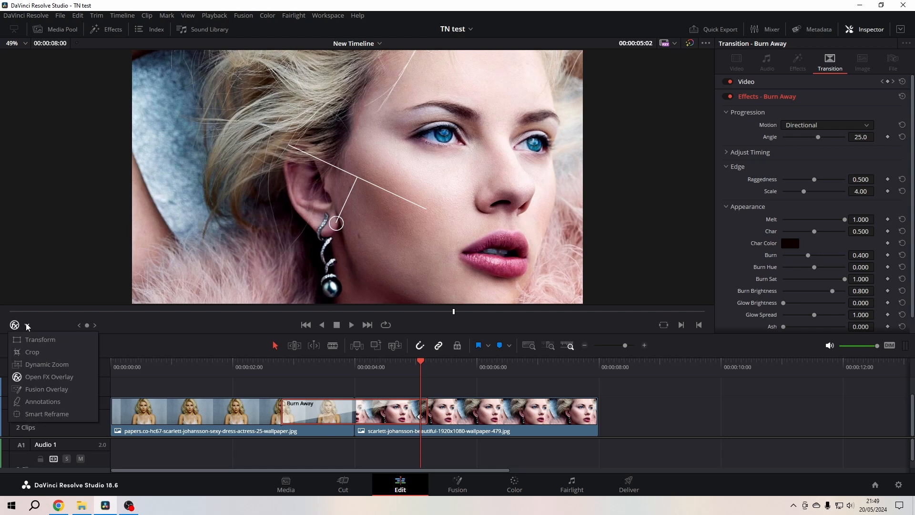
{"action": "left_click", "coordinate": [50, 376]}
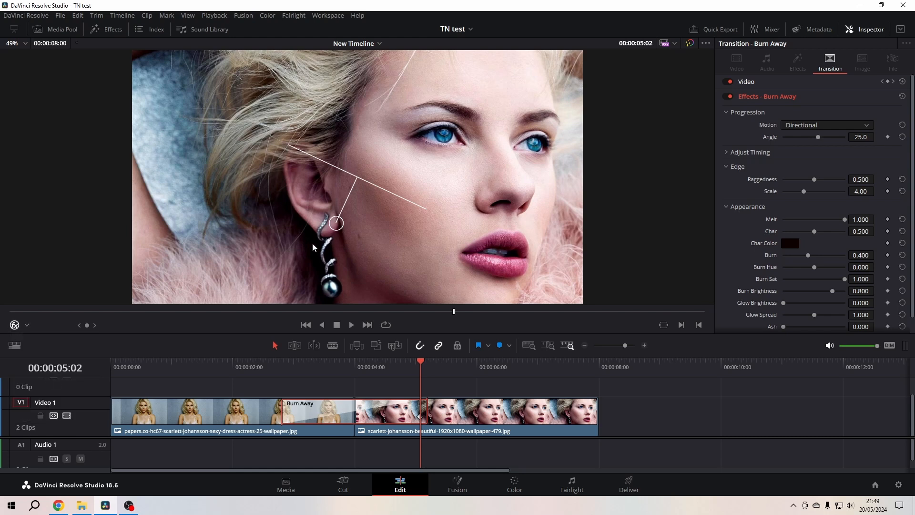
At 00:00:04:00, rotate the burn direction to about -47.5 with the viewer overlay, then readjust the Angle setting
{"action": "left_click", "coordinate": [365, 365]}
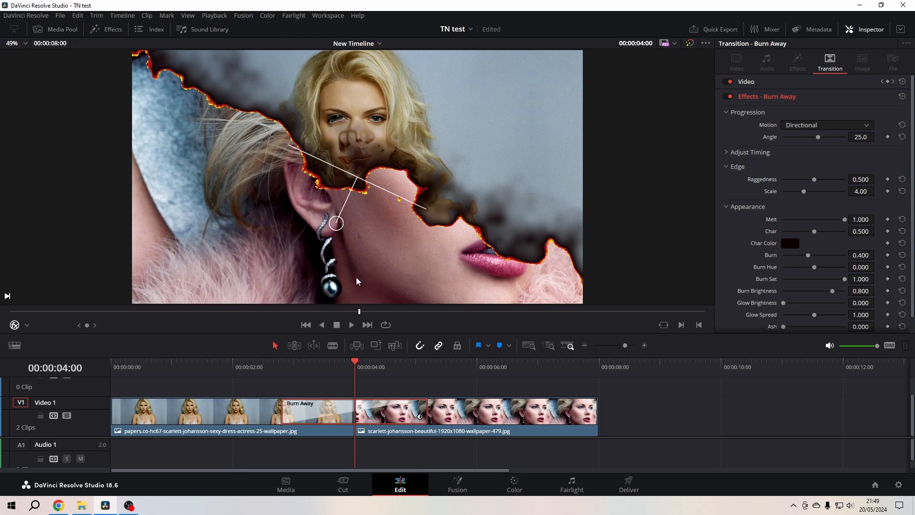
{"action": "mouse_move", "coordinate": [336, 232]}
{"action": "left_mouse_down"}
{"action": "mouse_move", "coordinate": [433, 218]}
{"action": "mouse_move", "coordinate": [405, 86]}
{"action": "mouse_move", "coordinate": [379, 96]}
{"action": "mouse_move", "coordinate": [467, 171]}
{"action": "mouse_move", "coordinate": [243, 245]}
{"action": "mouse_move", "coordinate": [364, 231]}
{"action": "mouse_move", "coordinate": [395, 211]}
{"action": "left_mouse_up"}
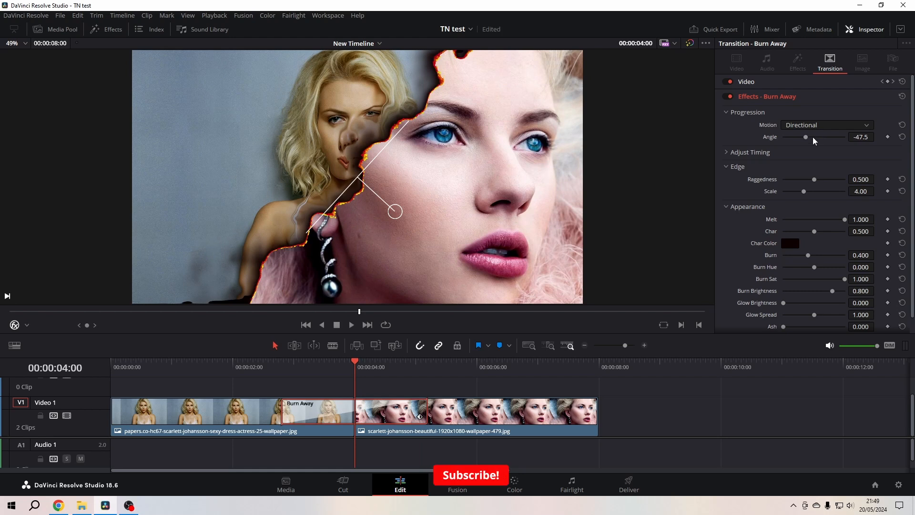
{"action": "mouse_move", "coordinate": [805, 139]}
{"action": "left_mouse_down"}
{"action": "mouse_move", "coordinate": [819, 138]}
{"action": "mouse_move", "coordinate": [797, 133]}
{"action": "mouse_move", "coordinate": [828, 136]}
{"action": "mouse_move", "coordinate": [799, 134]}
{"action": "mouse_move", "coordinate": [830, 139]}
{"action": "mouse_move", "coordinate": [804, 136]}
{"action": "mouse_move", "coordinate": [844, 158]}
{"action": "left_mouse_up"}
Set the burn motion to Hotspots with 6 randomised hotspots, and preview the transition with the overlay hidden
{"action": "left_click", "coordinate": [833, 126]}
{"action": "left_click", "coordinate": [807, 149]}
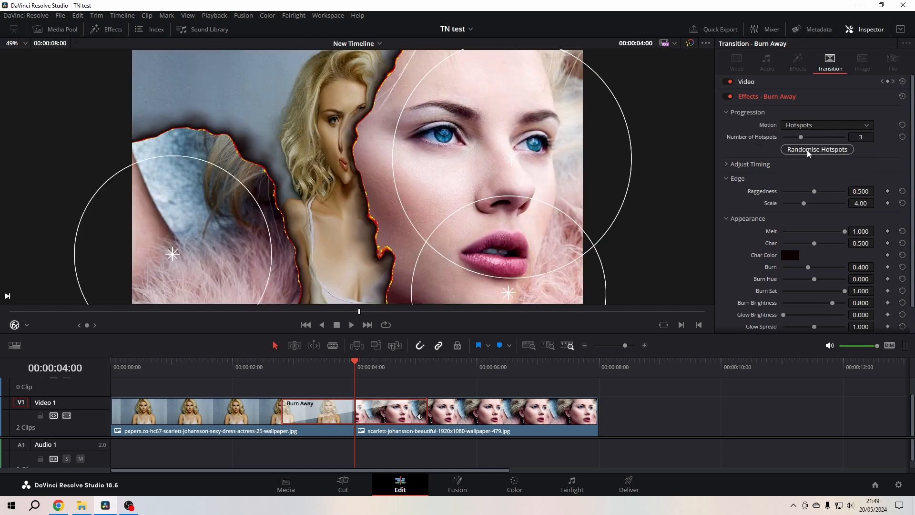
{"action": "left_click", "coordinate": [14, 325]}
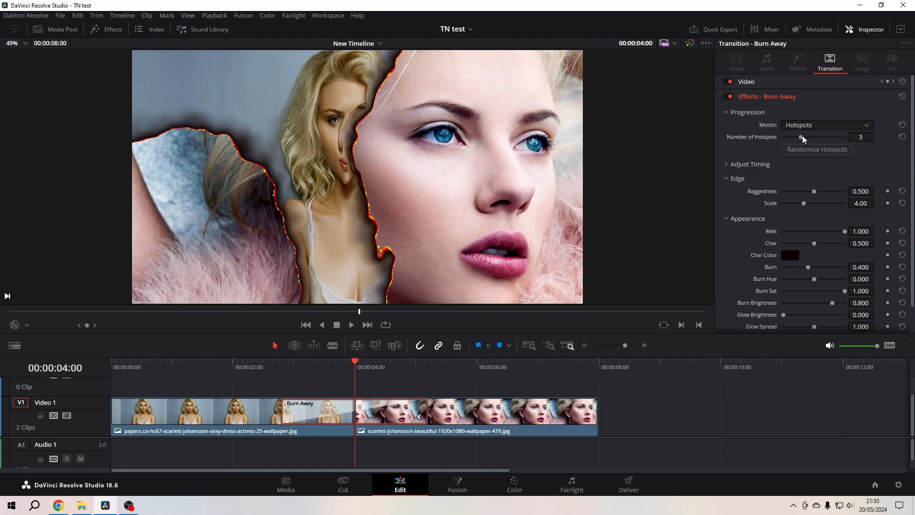
{"action": "left_click_drag", "start_coordinate": [801, 138], "coordinate": [829, 143]}
{"action": "left_click", "coordinate": [826, 151]}
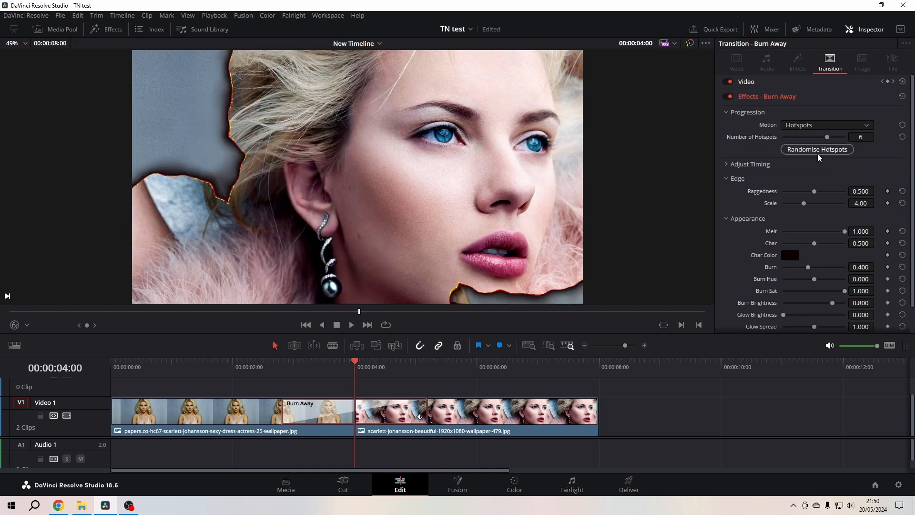
{"action": "left_click", "coordinate": [285, 368]}
{"action": "key", "text": "space"}
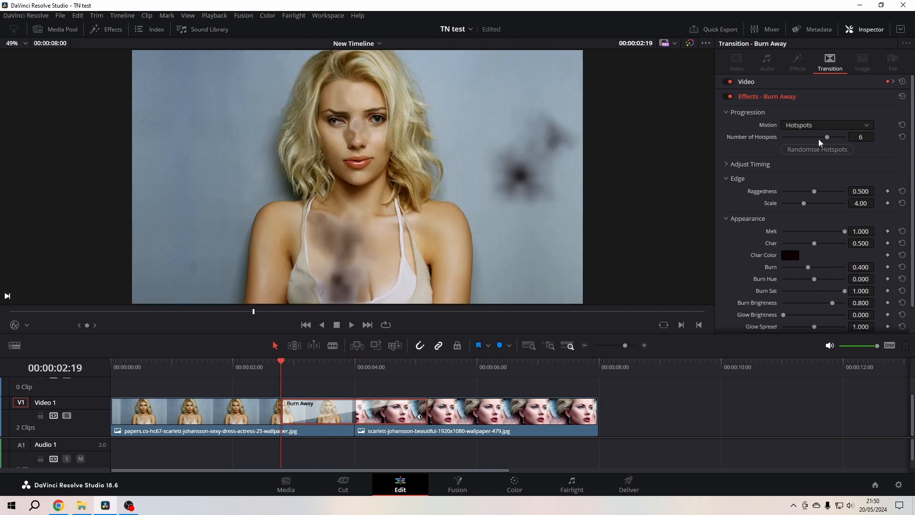
Reduce the number of hotspots to 3, save, and show the hotspot overlay at 00:00:04:00
{"action": "left_click_drag", "start_coordinate": [810, 138], "coordinate": [803, 139]}
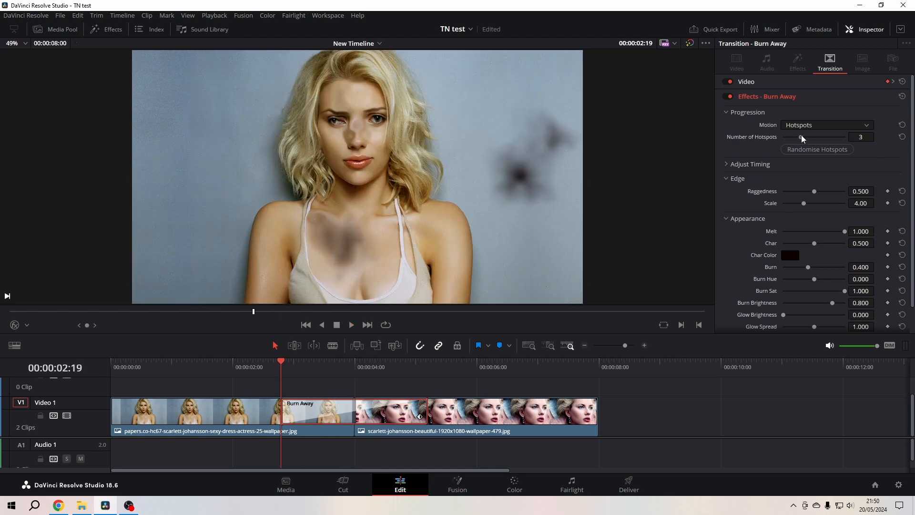
{"action": "key", "text": "ctrl+s"}
{"action": "left_click", "coordinate": [15, 325]}
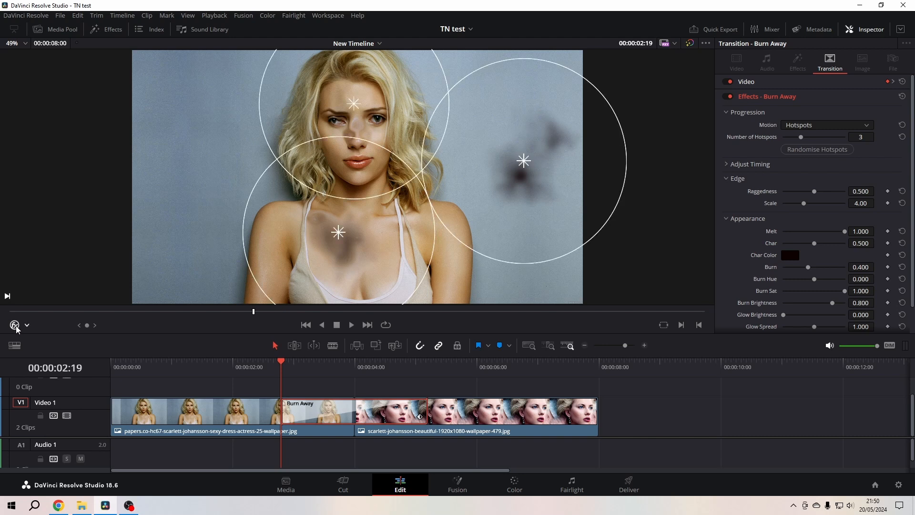
{"action": "left_click", "coordinate": [27, 325]}
{"action": "left_click", "coordinate": [46, 215]}
{"action": "key", "text": "Down"}
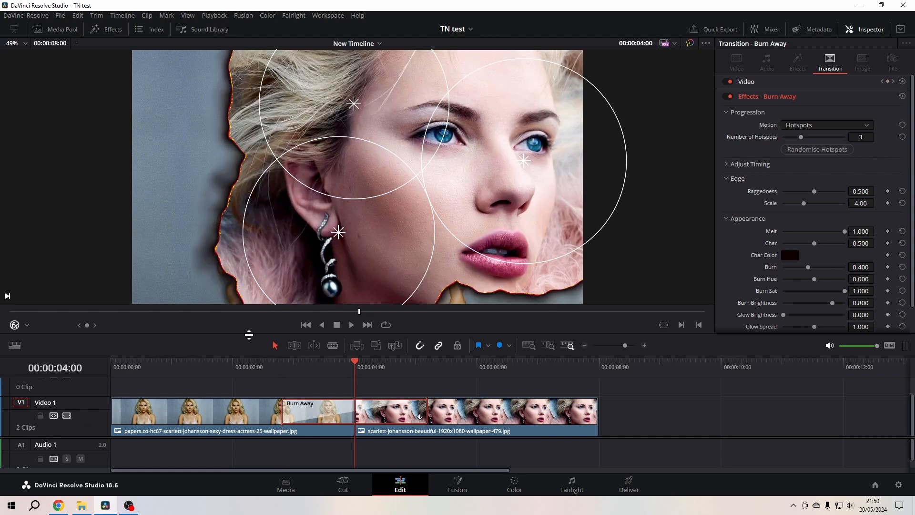
Spread the three hotspots apart, towards the image's lower-left area, upper edge and right side
{"action": "left_click_drag", "start_coordinate": [338, 232], "coordinate": [172, 239]}
{"action": "left_click_drag", "start_coordinate": [353, 108], "coordinate": [313, 66]}
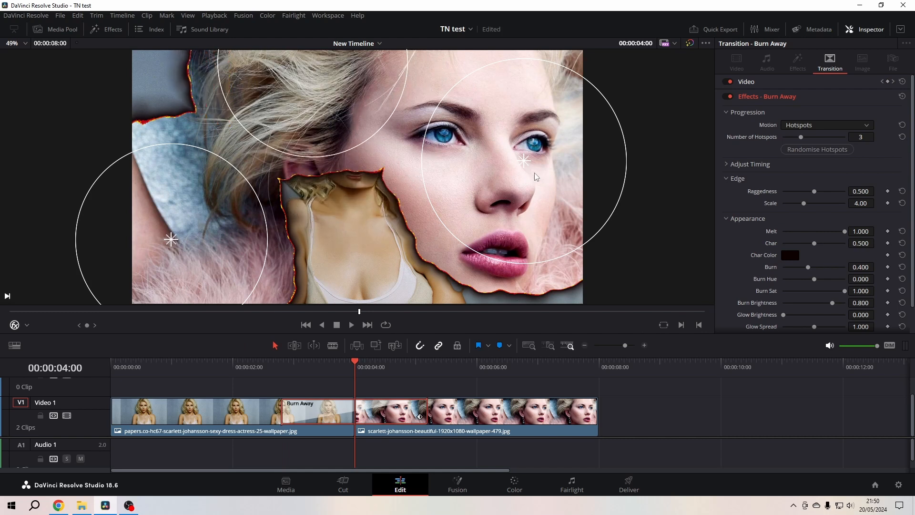
{"action": "left_click_drag", "start_coordinate": [524, 161], "coordinate": [562, 202]}
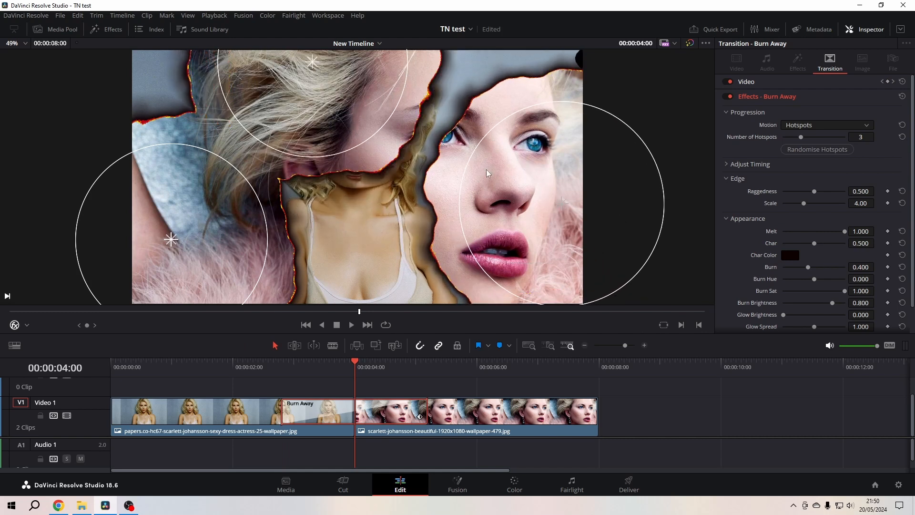
Shrink all three hotspot circles, centring the upper one over the woman's forehead and raising the left one to mid-height
{"action": "mouse_move", "coordinate": [630, 133]}
{"action": "left_mouse_down"}
{"action": "mouse_move", "coordinate": [641, 128]}
{"action": "mouse_move", "coordinate": [584, 159]}
{"action": "mouse_move", "coordinate": [592, 153]}
{"action": "left_mouse_up"}
{"action": "left_click_drag", "start_coordinate": [313, 66], "coordinate": [351, 91]}
{"action": "left_click_drag", "start_coordinate": [346, 180], "coordinate": [338, 137]}
{"action": "left_click_drag", "start_coordinate": [174, 244], "coordinate": [146, 196]}
{"action": "left_click_drag", "start_coordinate": [231, 199], "coordinate": [202, 196]}
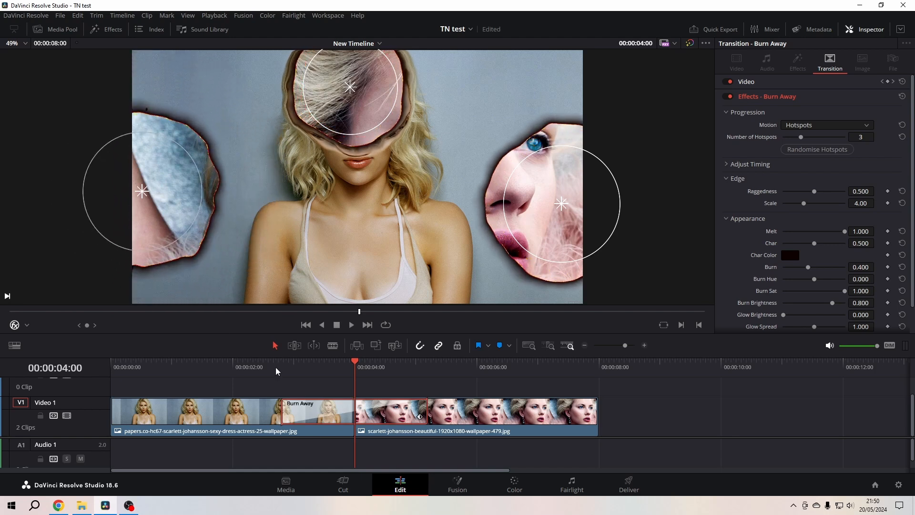
Play the hotspot burn transition from before its start, including once in full screen
{"action": "left_click", "coordinate": [270, 367]}
{"action": "key", "text": "space"}
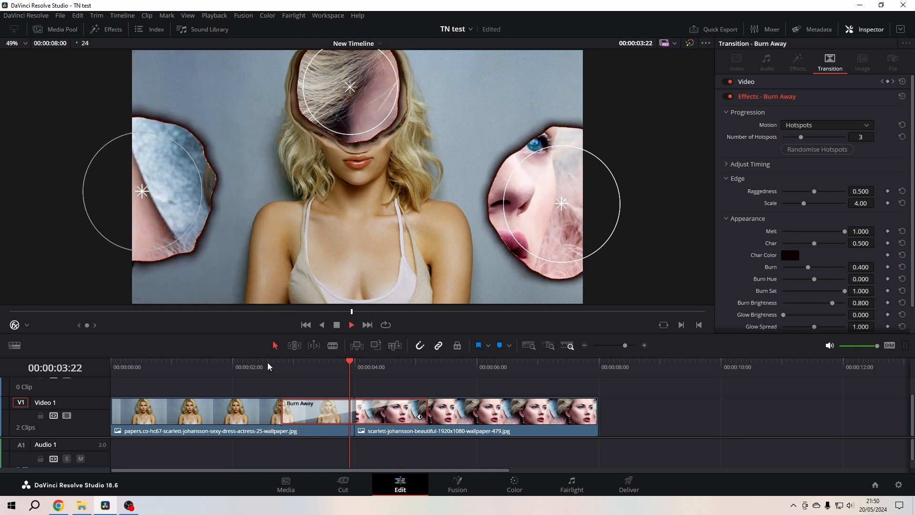
{"action": "left_click", "coordinate": [250, 370]}
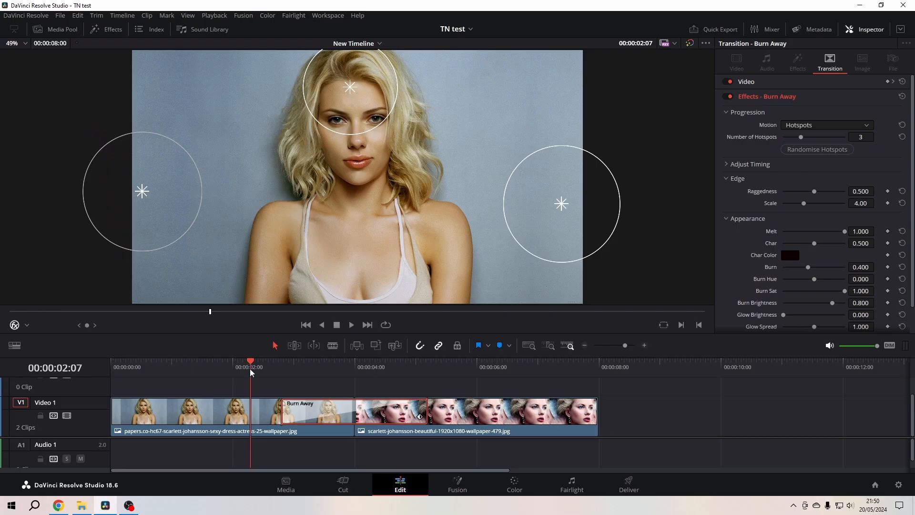
{"action": "key", "text": "ctrl+f"}
{"action": "key", "text": "space"}
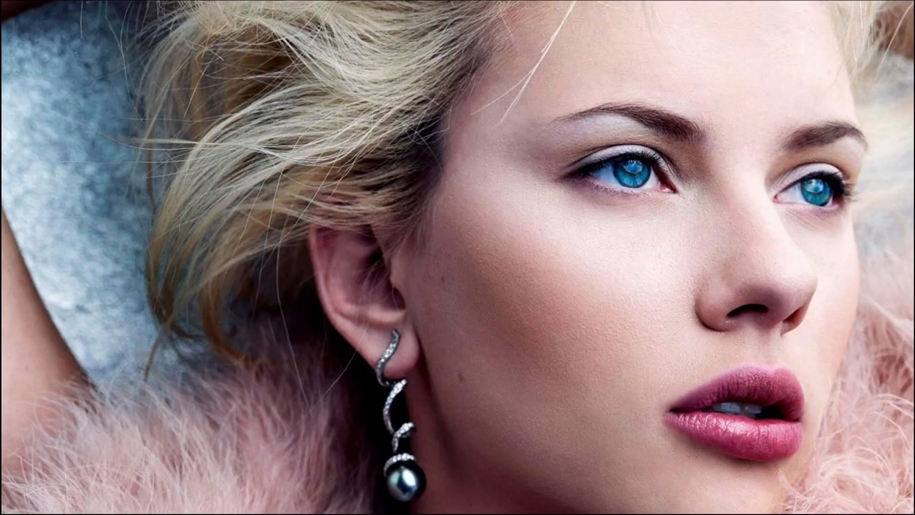
{"action": "key", "text": "space"}
{"action": "key", "text": "Escape"}
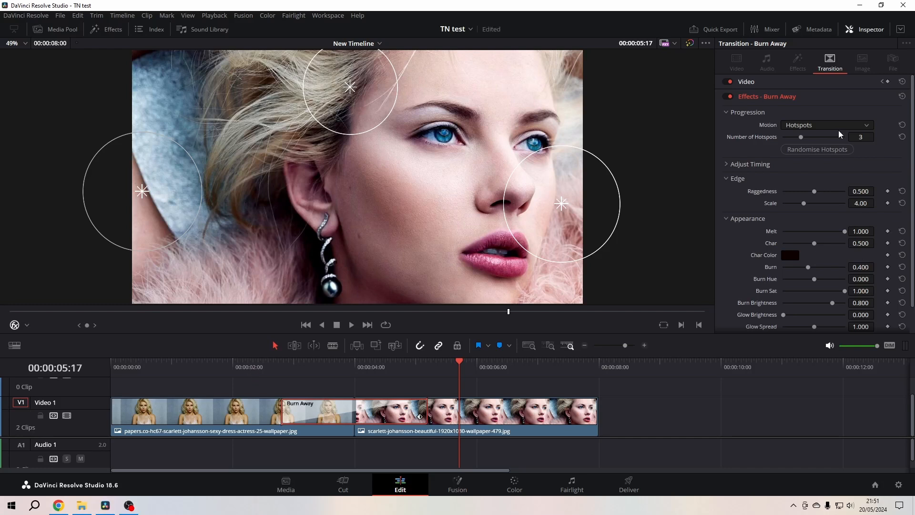
Set the burn motion to Path and play the transition along the two-point diagonal path
{"action": "left_click", "coordinate": [834, 125]}
{"action": "left_click", "coordinate": [801, 148]}
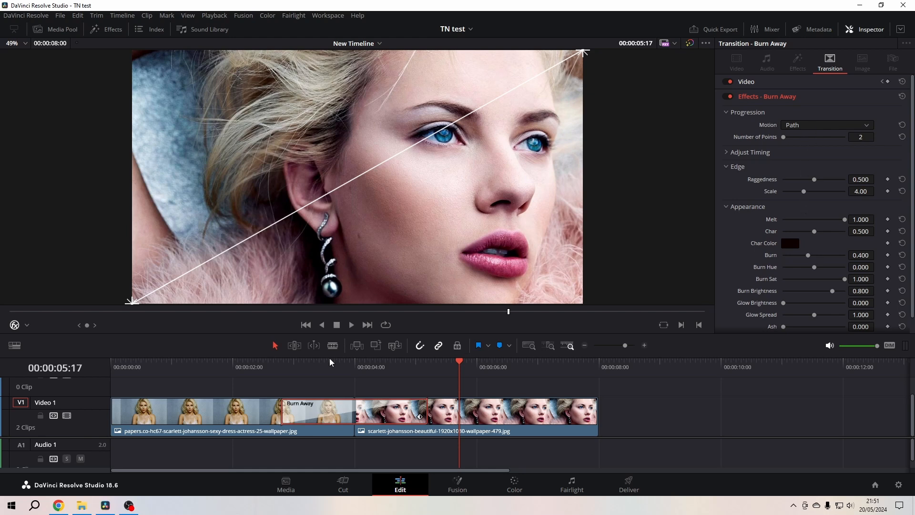
{"action": "left_click", "coordinate": [281, 363]}
{"action": "key", "text": "space"}
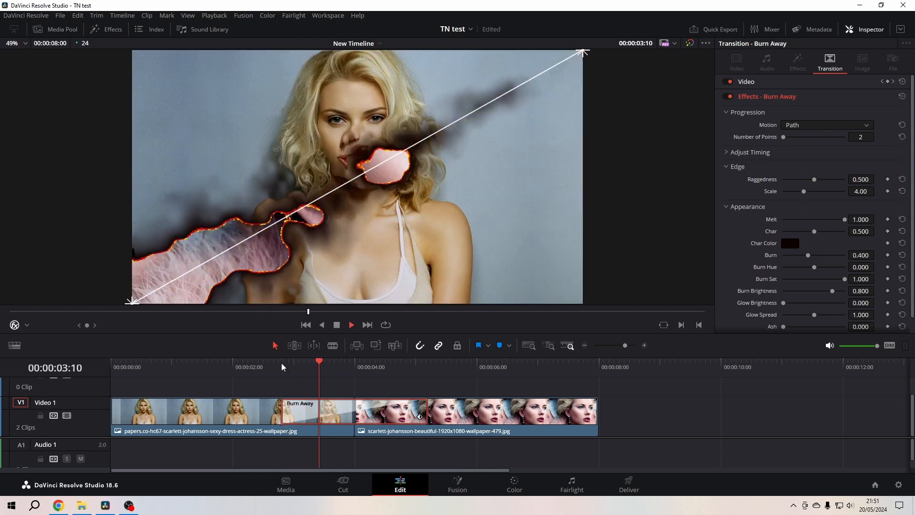
{"action": "key", "text": "space"}
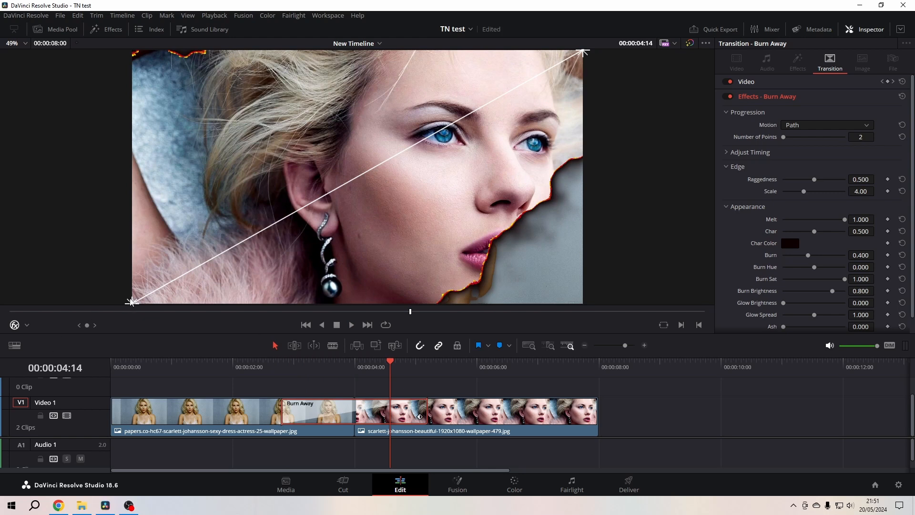
Reposition the burn path so it runs from the image's upper-left area to just beside the lips, previewing the burn in between
{"action": "mouse_move", "coordinate": [133, 301]}
{"action": "left_mouse_down"}
{"action": "mouse_move", "coordinate": [216, 179]}
{"action": "mouse_move", "coordinate": [214, 127]}
{"action": "left_mouse_up"}
{"action": "left_click_drag", "start_coordinate": [583, 51], "coordinate": [496, 207]}
{"action": "left_click", "coordinate": [279, 371]}
{"action": "key", "text": "space"}
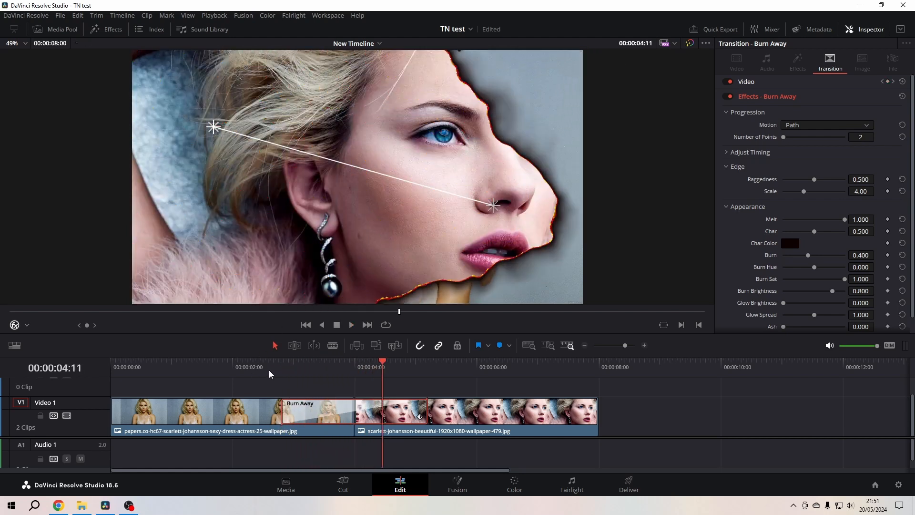
{"action": "left_click_drag", "start_coordinate": [493, 206], "coordinate": [538, 253]}
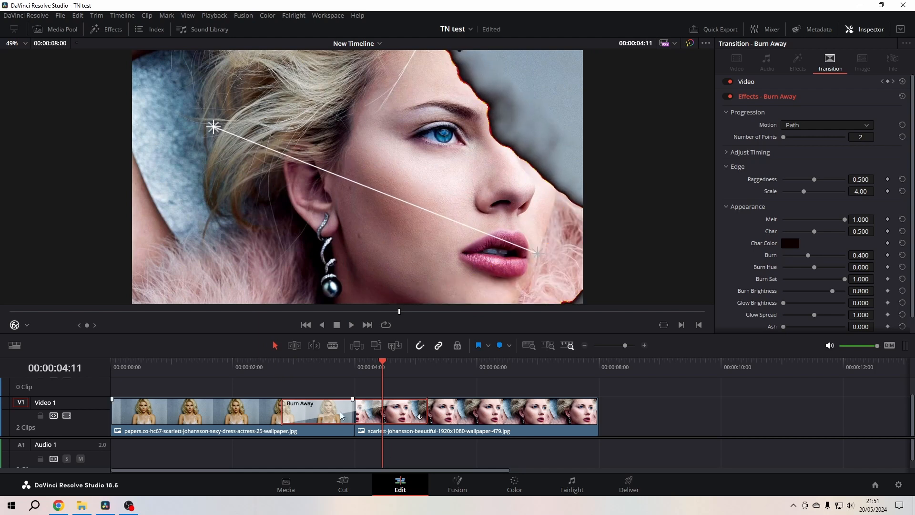
{"action": "left_click", "coordinate": [306, 325]}
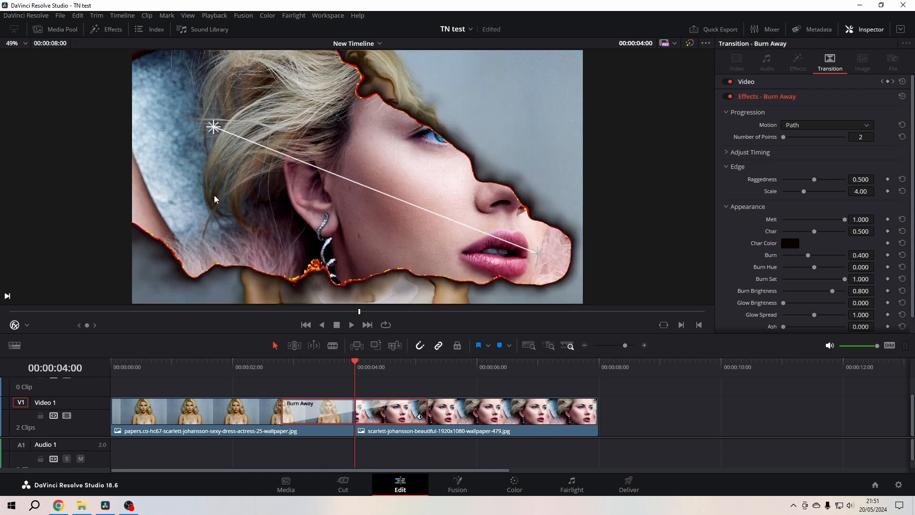
{"action": "left_click_drag", "start_coordinate": [214, 126], "coordinate": [176, 149]}
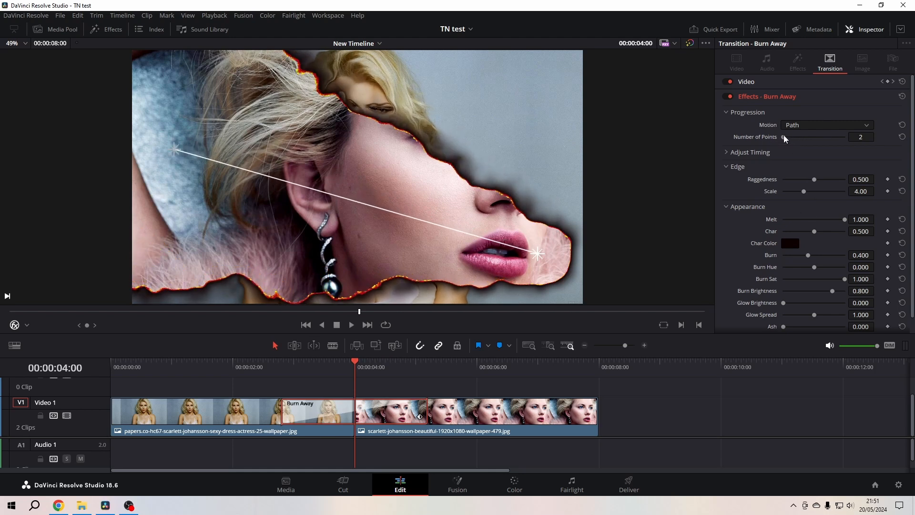
Set the path to 5 points and shape it into a curve across the forehead, around the face and back to the lower left
{"action": "left_click_drag", "start_coordinate": [783, 137], "coordinate": [841, 139]}
{"action": "mouse_move", "coordinate": [265, 176]}
{"action": "left_mouse_down"}
{"action": "mouse_move", "coordinate": [259, 142]}
{"action": "mouse_move", "coordinate": [360, 96]}
{"action": "left_mouse_up"}
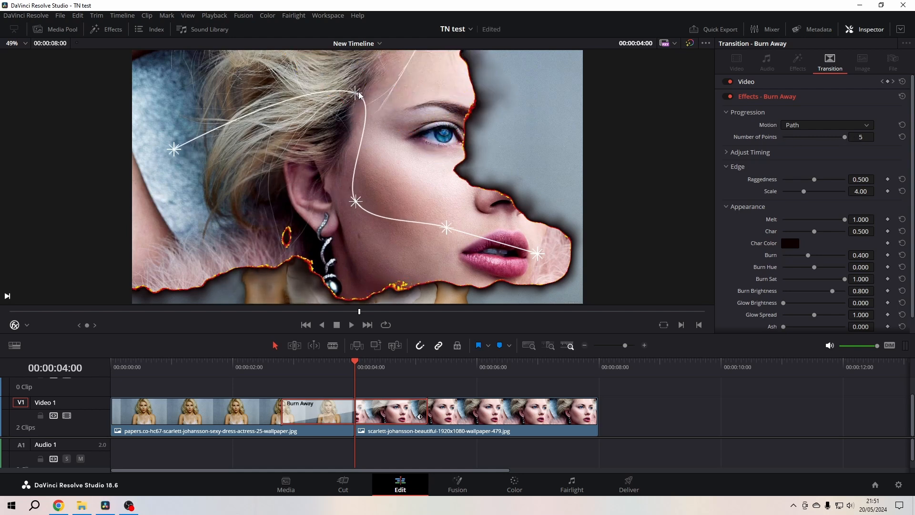
{"action": "mouse_move", "coordinate": [350, 210]}
{"action": "left_mouse_down"}
{"action": "mouse_move", "coordinate": [368, 195]}
{"action": "mouse_move", "coordinate": [266, 198]}
{"action": "mouse_move", "coordinate": [322, 211]}
{"action": "mouse_move", "coordinate": [448, 162]}
{"action": "mouse_move", "coordinate": [519, 109]}
{"action": "left_mouse_up"}
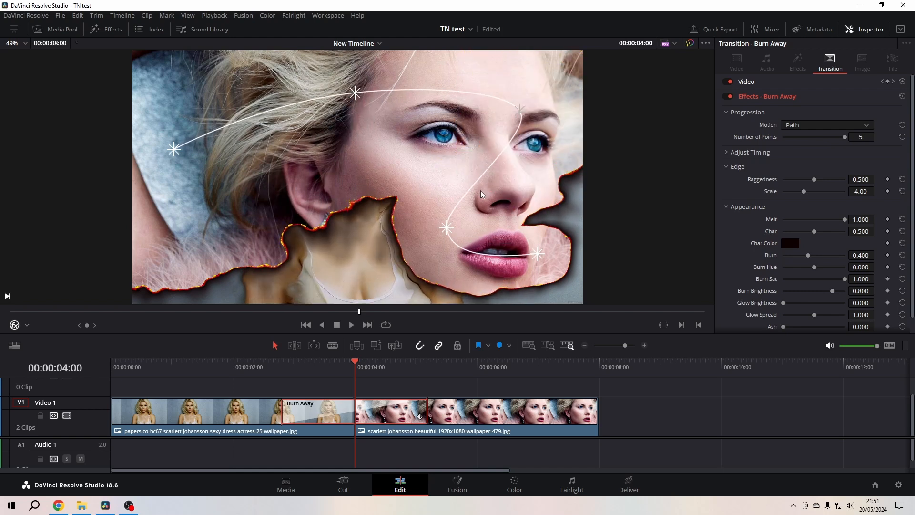
{"action": "mouse_move", "coordinate": [535, 256]}
{"action": "left_mouse_down"}
{"action": "mouse_move", "coordinate": [245, 304]}
{"action": "mouse_move", "coordinate": [256, 282]}
{"action": "left_mouse_up"}
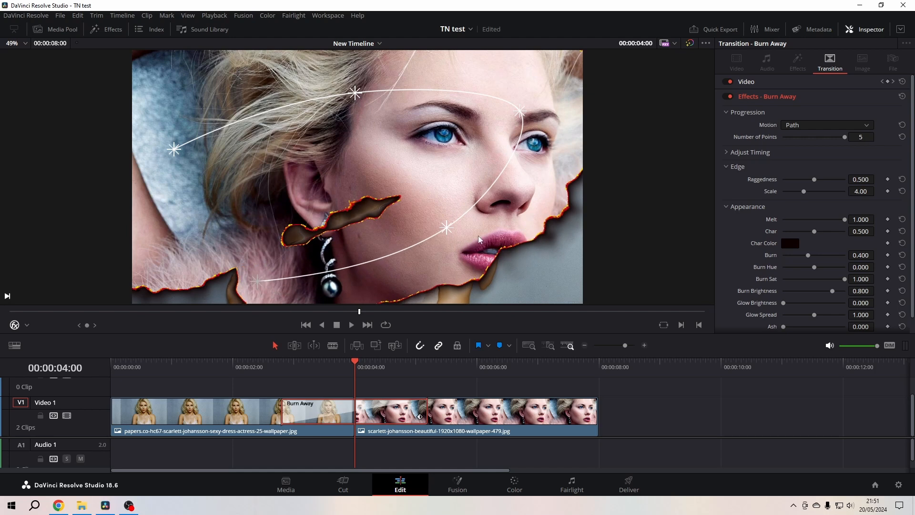
{"action": "left_click_drag", "start_coordinate": [445, 226], "coordinate": [453, 238]}
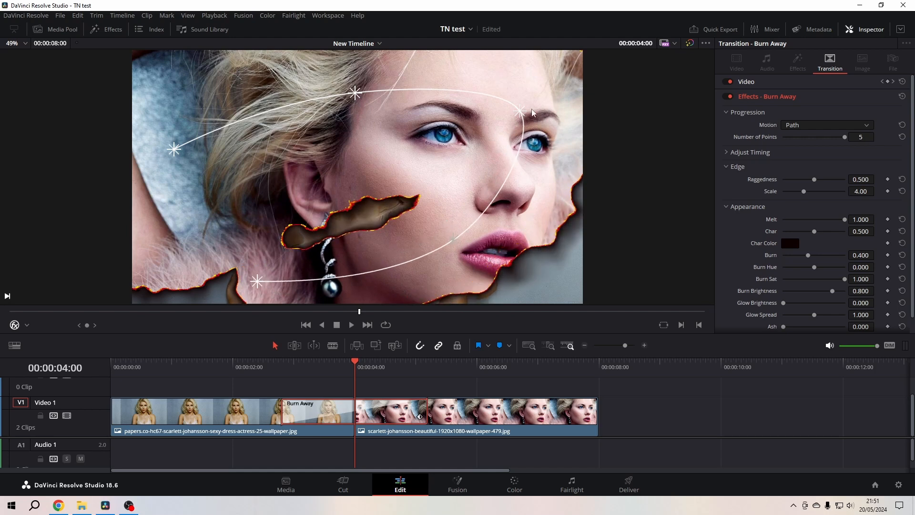
Move the burn path's point beside the right-hand eyebrow slightly up and outward, and play the transition along the reshaped path
{"action": "left_click_drag", "start_coordinate": [522, 115], "coordinate": [546, 96]}
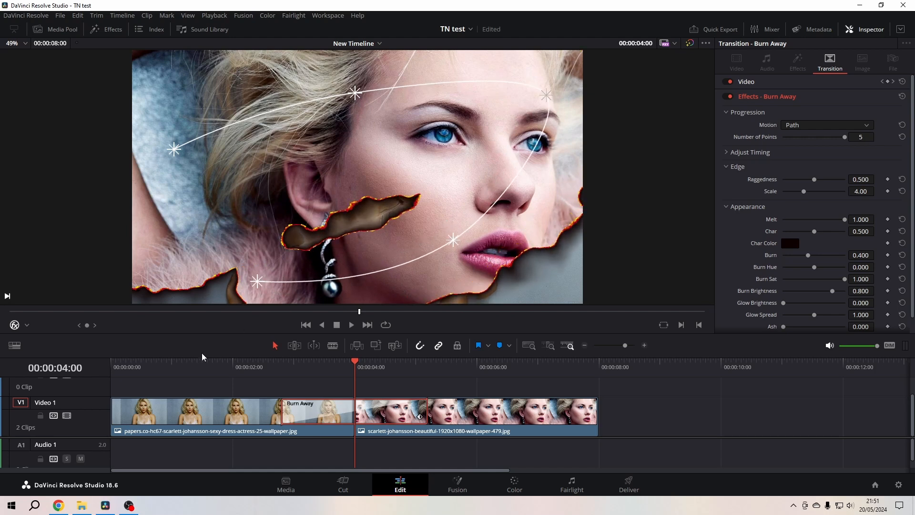
{"action": "left_click", "coordinate": [242, 364]}
{"action": "key", "text": "space"}
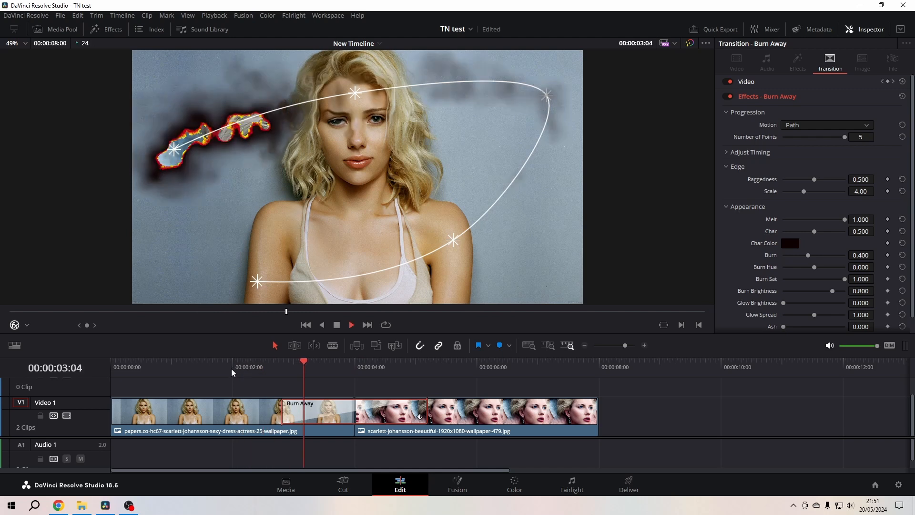
{"action": "key", "text": "space"}
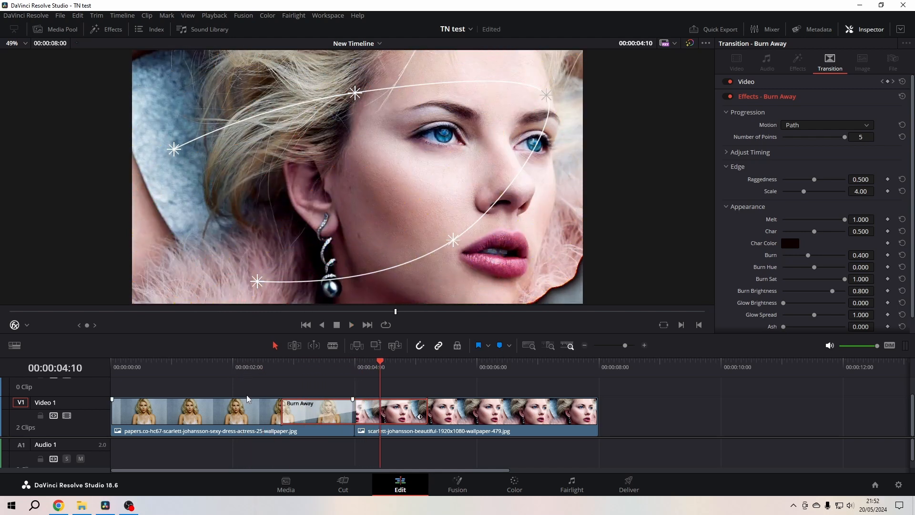
Play the five-point path burn in full screen from before the transition, and return to the editing view
{"action": "left_click", "coordinate": [252, 372]}
{"action": "key", "text": "ctrl+f"}
{"action": "key", "text": "space"}
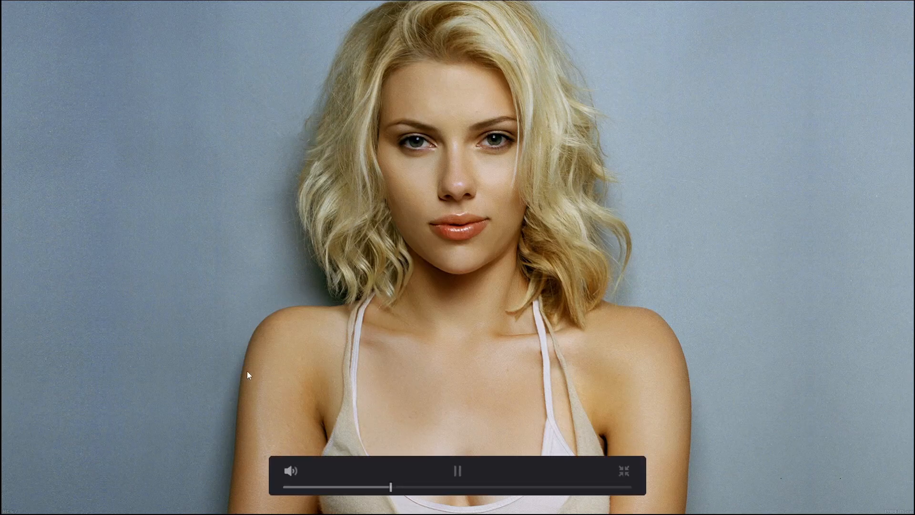
{"action": "key", "text": "space"}
{"action": "key", "text": "Escape"}
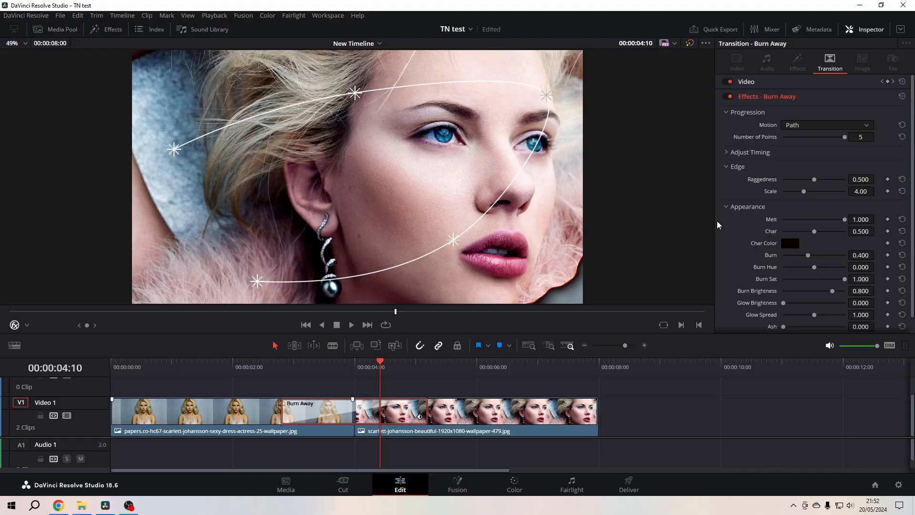
Reveal the Adjust Timing settings, lengthen the Burn Away transition to about 3 seconds, and play it from its start
{"action": "left_click", "coordinate": [725, 152]}
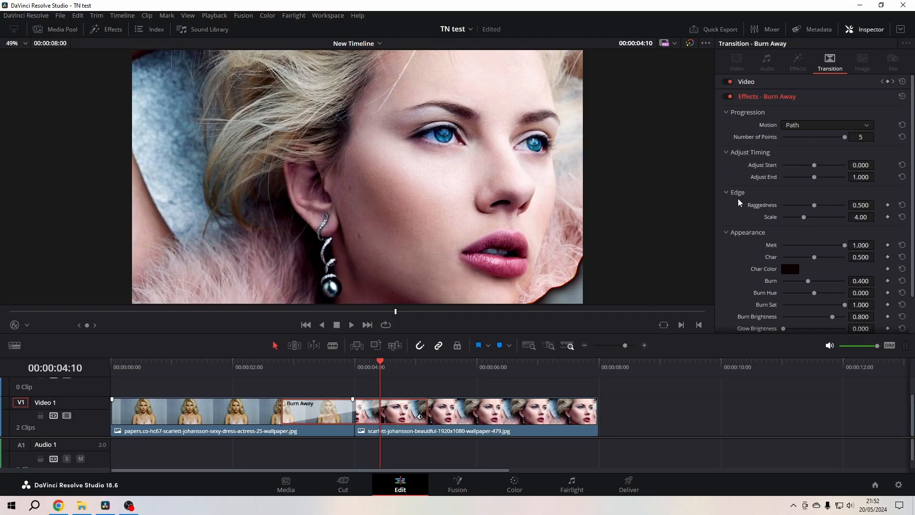
{"action": "left_click", "coordinate": [355, 374]}
{"action": "left_click", "coordinate": [281, 376]}
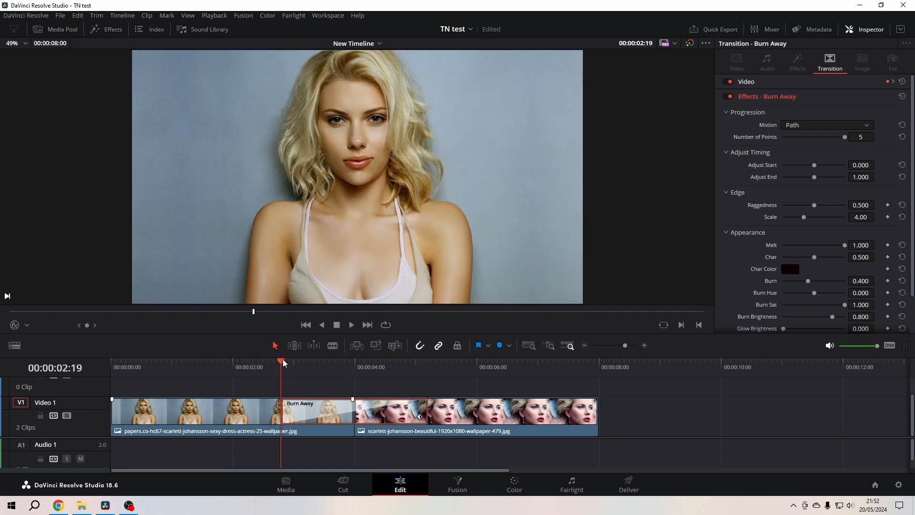
{"action": "mouse_move", "coordinate": [281, 365]}
{"action": "left_mouse_down"}
{"action": "mouse_move", "coordinate": [414, 374]}
{"action": "mouse_move", "coordinate": [289, 401]}
{"action": "mouse_move", "coordinate": [260, 417]}
{"action": "left_mouse_up"}
{"action": "left_click", "coordinate": [260, 373]}
{"action": "key", "text": "space"}
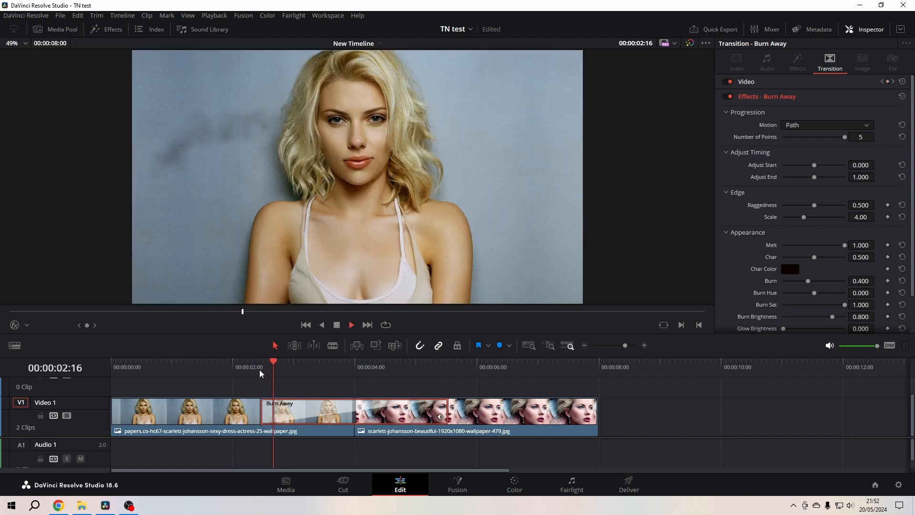
{"action": "key", "text": "space"}
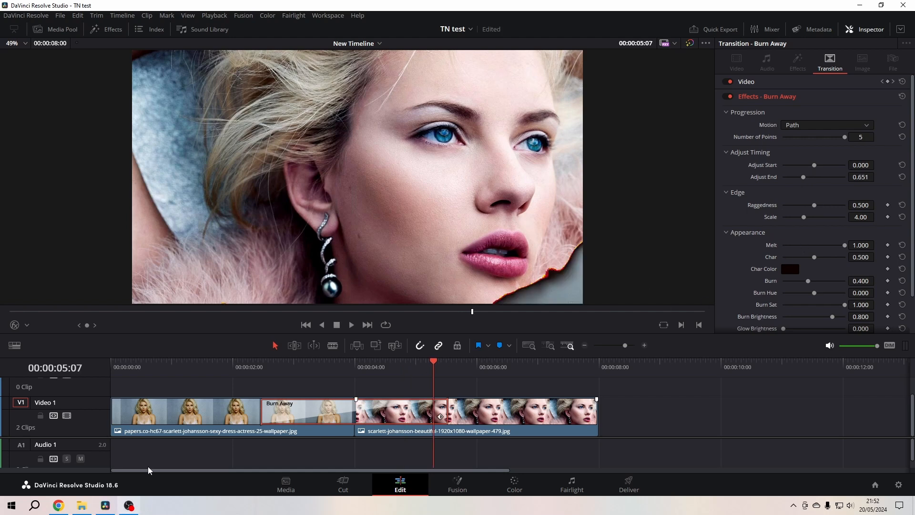
Play the transition with its earlier end timing, reset Adjust End to 1.000, and collapse the Adjust Timing settings
{"action": "left_click", "coordinate": [225, 383]}
{"action": "key", "text": "space"}
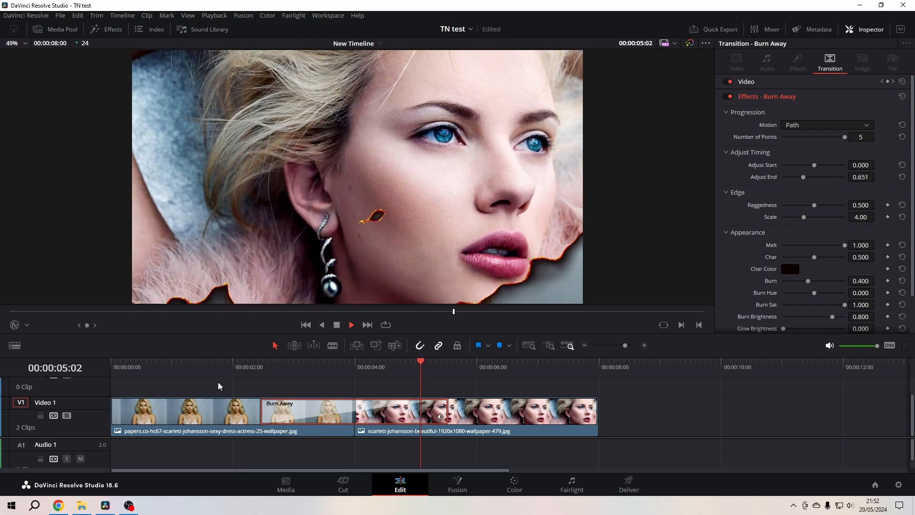
{"action": "key", "text": "space"}
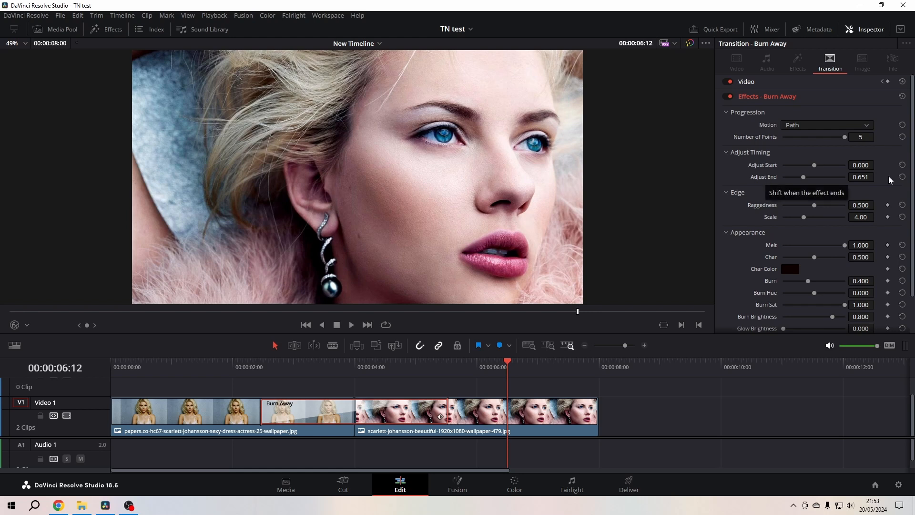
{"action": "left_click", "coordinate": [902, 177]}
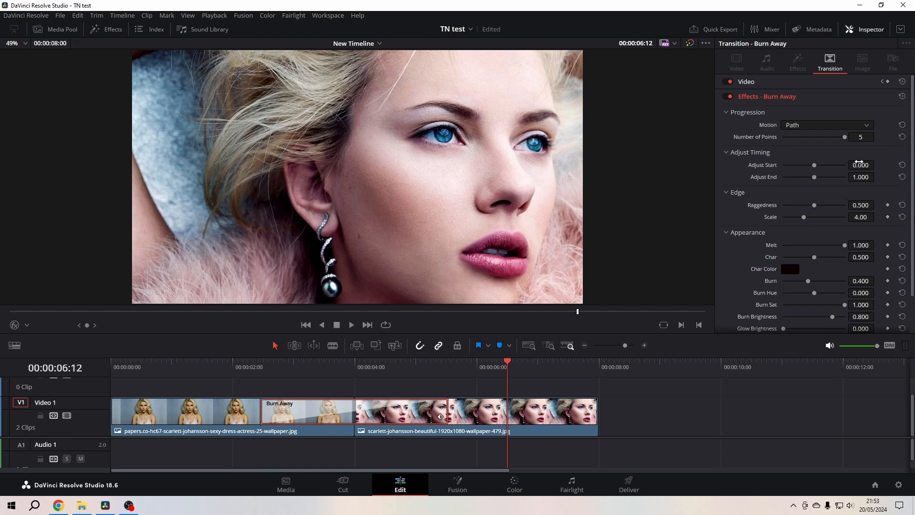
{"action": "left_click", "coordinate": [725, 156]}
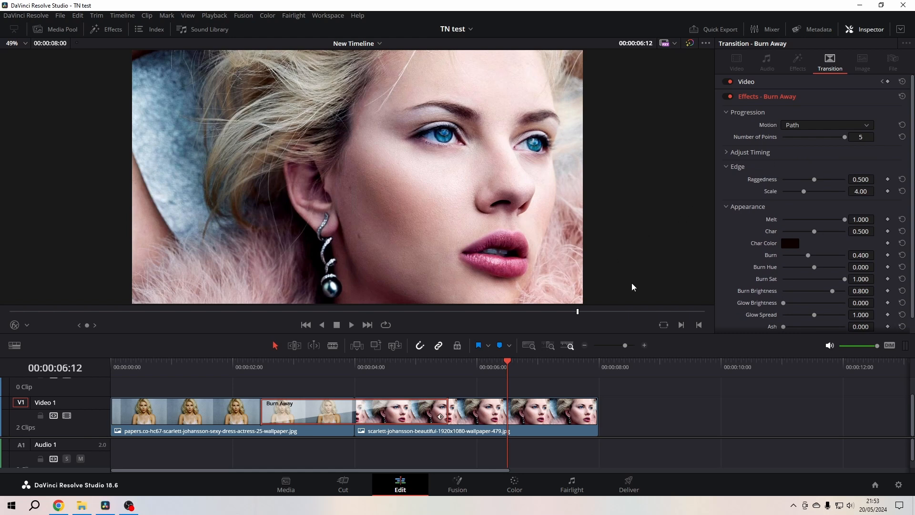
With the playhead at the cut between the clips, set the burn edge's Raggedness to 0.713 and Scale to 3.93
{"action": "key", "text": "Up"}
{"action": "left_click_drag", "start_coordinate": [817, 179], "coordinate": [830, 179]}
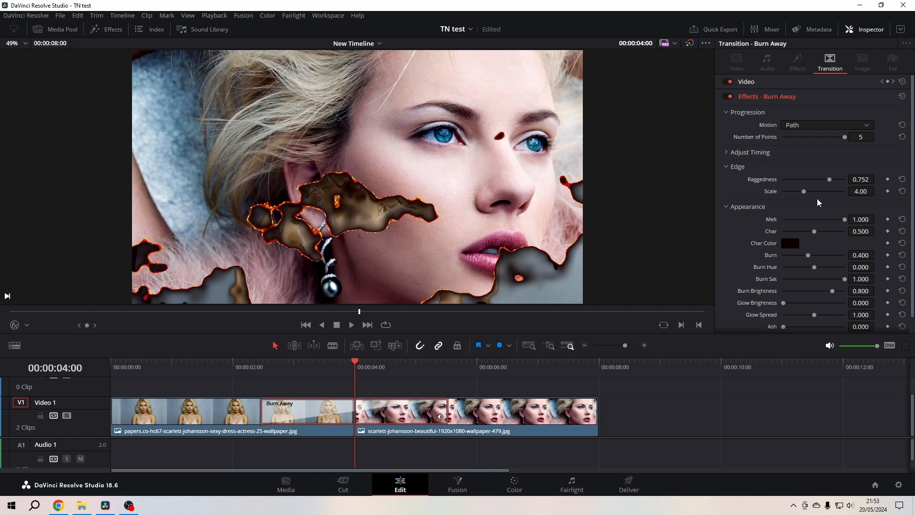
{"action": "mouse_move", "coordinate": [830, 180]}
{"action": "left_mouse_down"}
{"action": "mouse_move", "coordinate": [816, 194]}
{"action": "mouse_move", "coordinate": [837, 197]}
{"action": "left_mouse_up"}
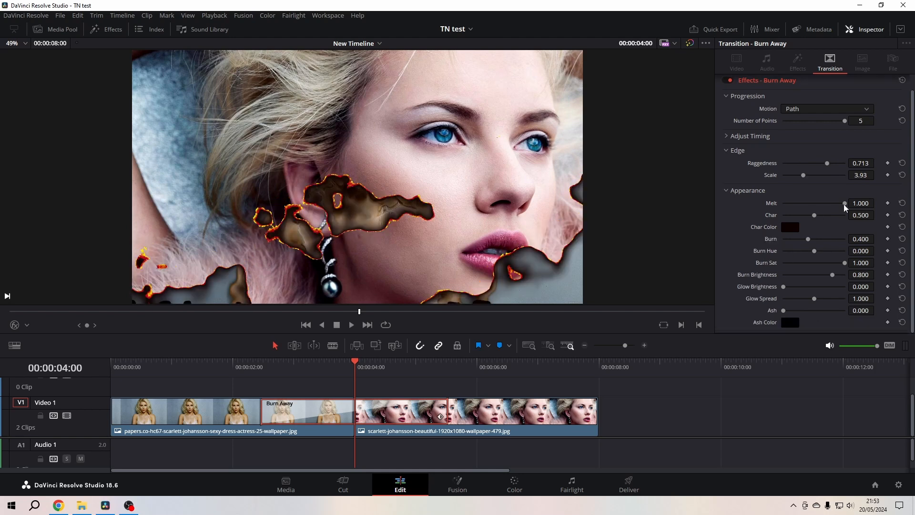
Keep Melt at 1.000, set Char to 0.496 and Burn to 0.481, and save the project
{"action": "mouse_move", "coordinate": [843, 204]}
{"action": "left_mouse_down"}
{"action": "mouse_move", "coordinate": [833, 203]}
{"action": "mouse_move", "coordinate": [855, 210]}
{"action": "left_mouse_up"}
{"action": "left_click_drag", "start_coordinate": [807, 239], "coordinate": [813, 242]}
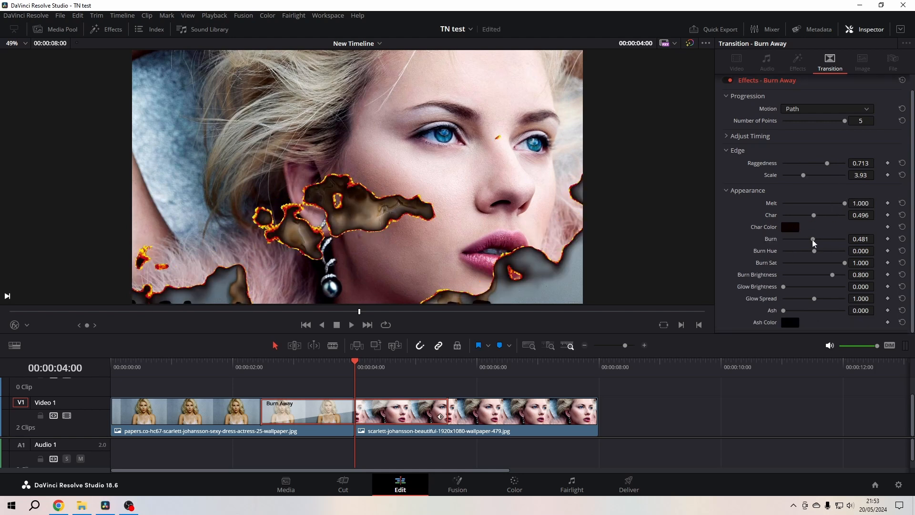
{"action": "key", "text": "ctrl+s"}
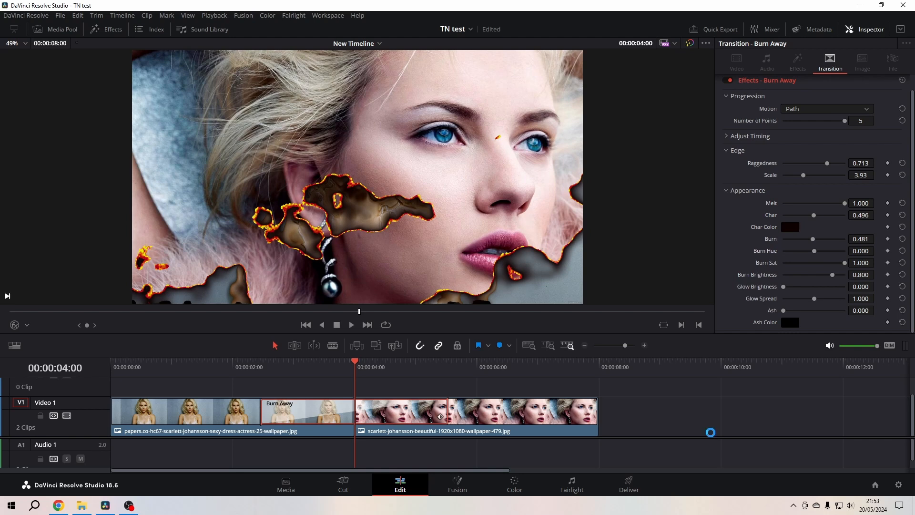